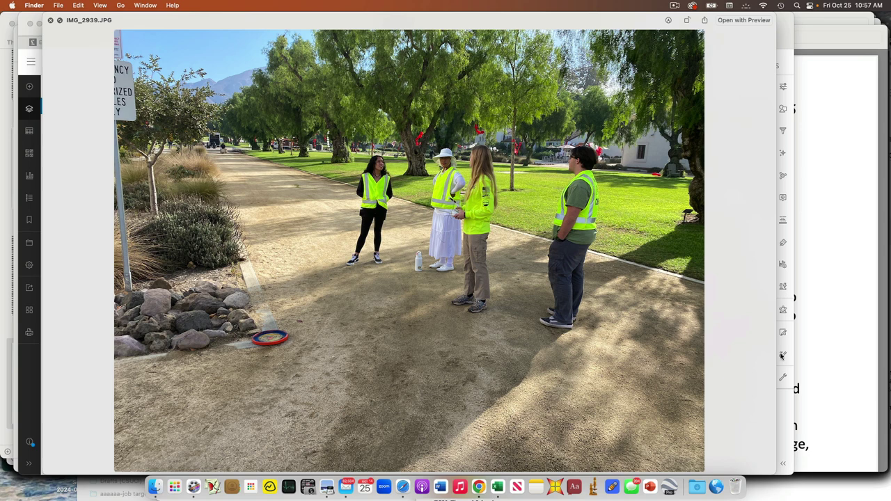
Step: Preview IMG_2940.JPG, the sidewalk ground-target photo, in Quick Look, then close it
{"action": "left_click", "coordinate": [50, 20]}
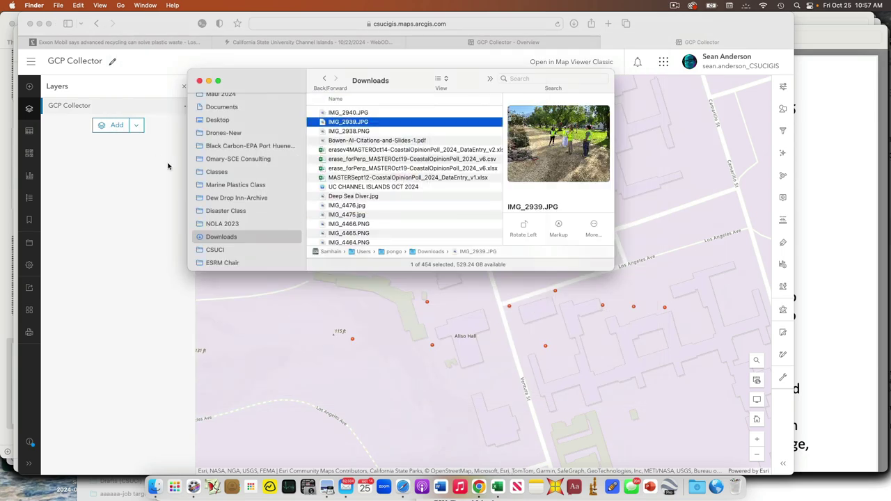
{"action": "left_click", "coordinate": [334, 113]}
{"action": "key", "text": "space"}
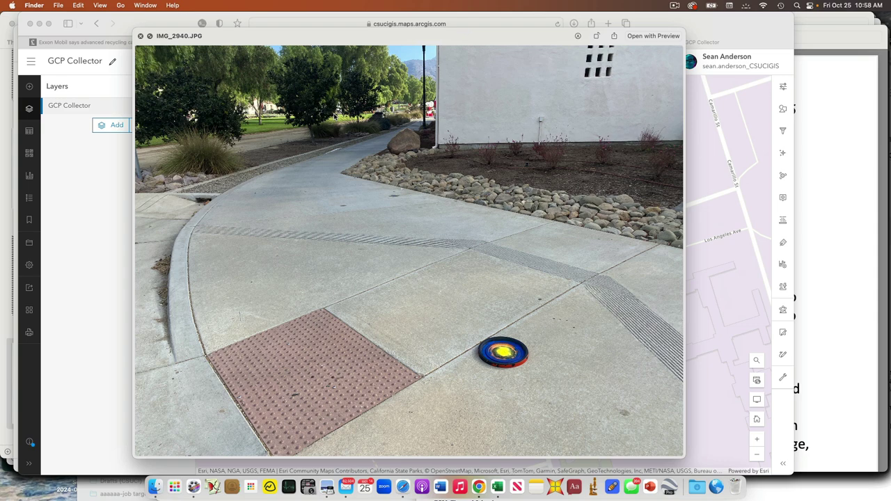
{"action": "left_click", "coordinate": [138, 35]}
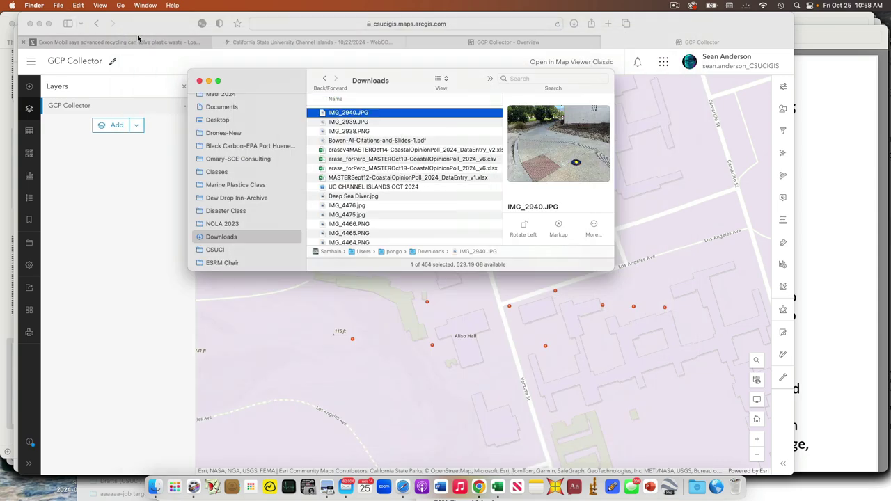
Step: Close the Finder Downloads window to reveal the GCP Collector campus map
{"action": "left_click", "coordinate": [198, 81]}
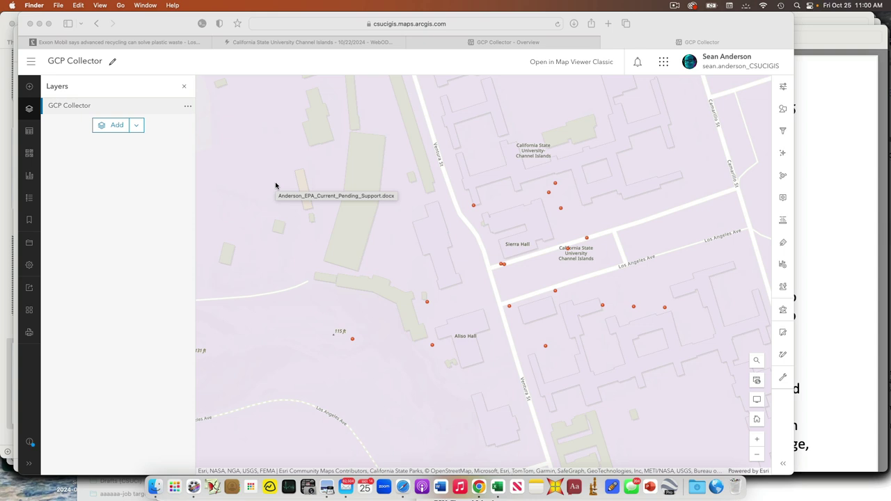
Step: Open the attribute popup for the red GCP point on Ventura St
{"action": "left_click", "coordinate": [509, 308]}
{"action": "left_click", "coordinate": [509, 308]}
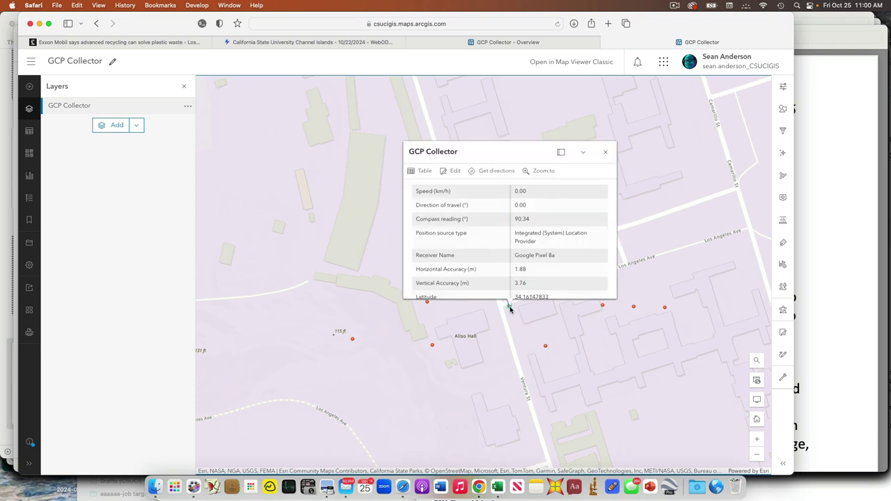
{"action": "scroll", "coordinate": [568, 235], "scroll_direction": "down", "scroll_amount": 1}
{"action": "scroll", "coordinate": [568, 235], "scroll_direction": "up", "scroll_amount": 1}
{"action": "scroll", "coordinate": [552, 215], "scroll_direction": "up", "scroll_amount": 1}
Step: Scroll the popup down to the Latitude, Longitude and Altitude rows
{"action": "scroll", "coordinate": [552, 215], "scroll_direction": "down", "scroll_amount": 2}
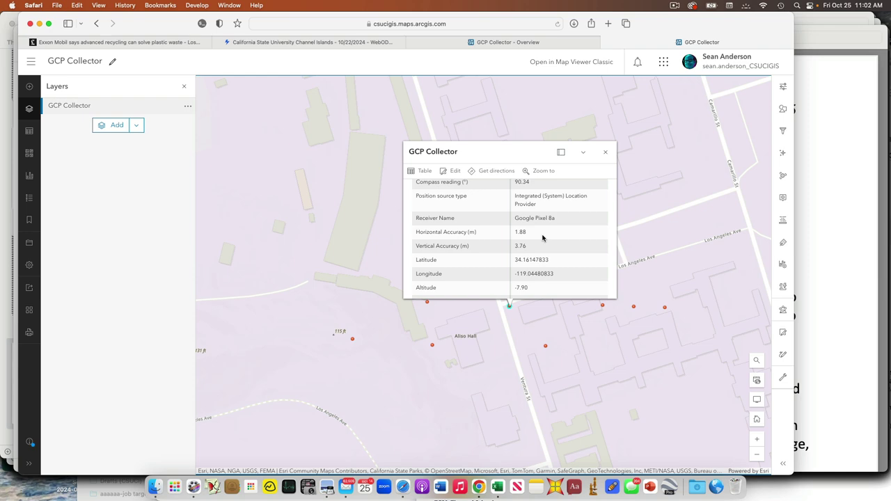
Step: Scroll past Notes to the attached Photo 1.jpg and the Last edited line
{"action": "scroll", "coordinate": [542, 238], "scroll_direction": "down", "scroll_amount": 8}
{"action": "scroll", "coordinate": [543, 238], "scroll_direction": "down", "scroll_amount": 10}
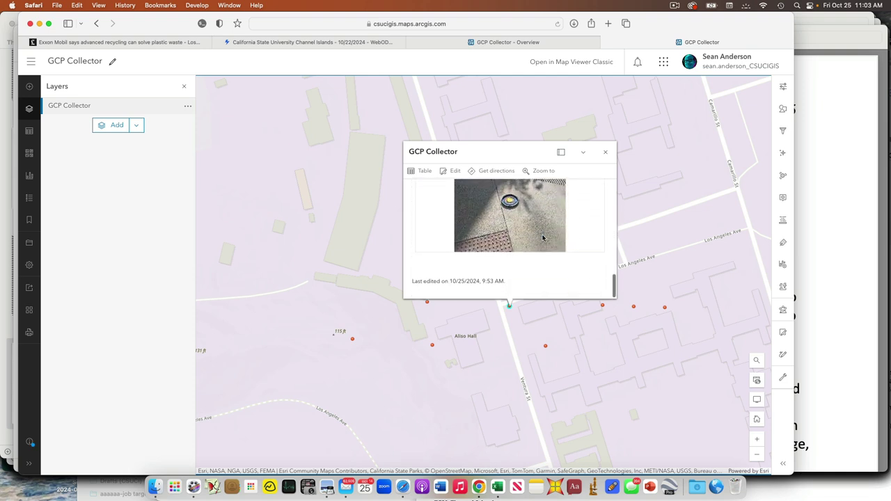
{"action": "scroll", "coordinate": [543, 238], "scroll_direction": "up", "scroll_amount": 3}
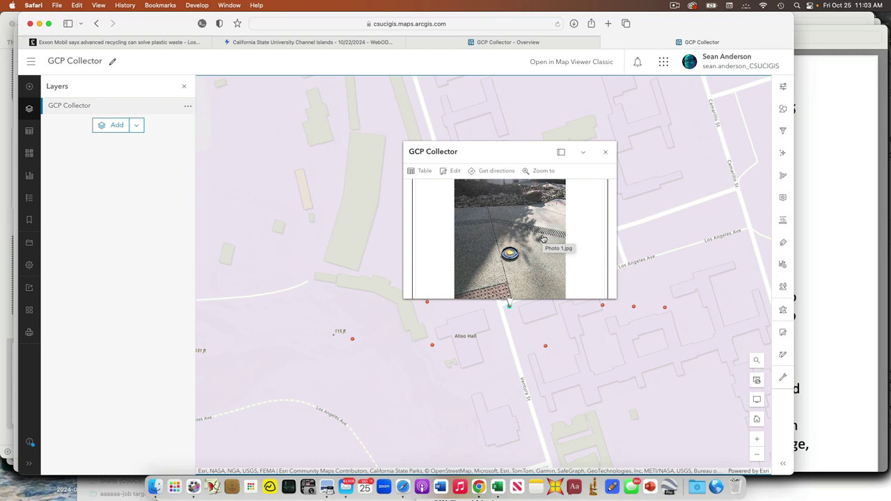
{"action": "left_click", "coordinate": [605, 152]}
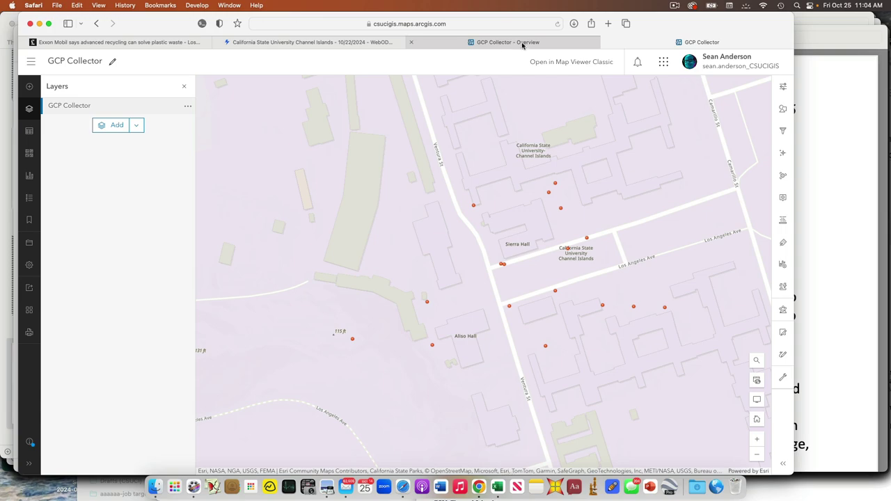
{"action": "mouse_move", "coordinate": [655, 23]}
{"action": "left_mouse_down"}
{"action": "mouse_move", "coordinate": [654, 408]}
{"action": "mouse_move", "coordinate": [664, 60]}
{"action": "mouse_move", "coordinate": [638, 22]}
{"action": "left_mouse_up"}
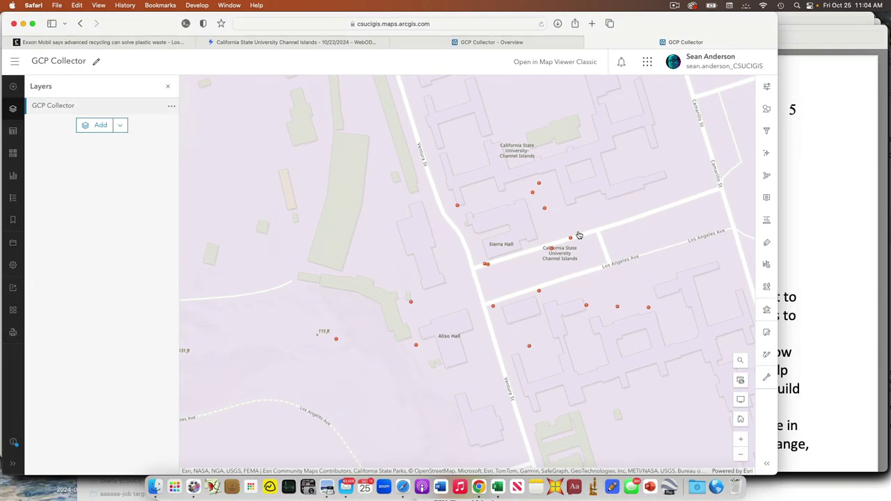
{"action": "left_click", "coordinate": [479, 486]}
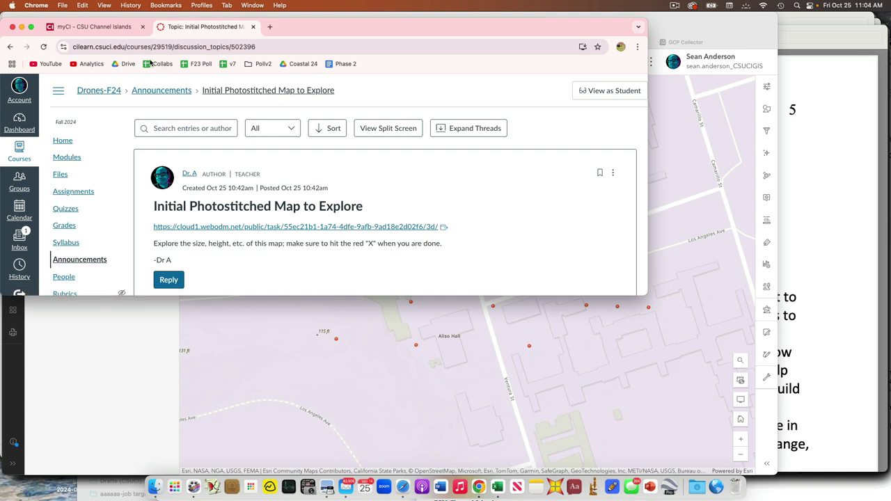
{"action": "left_click", "coordinate": [21, 27]}
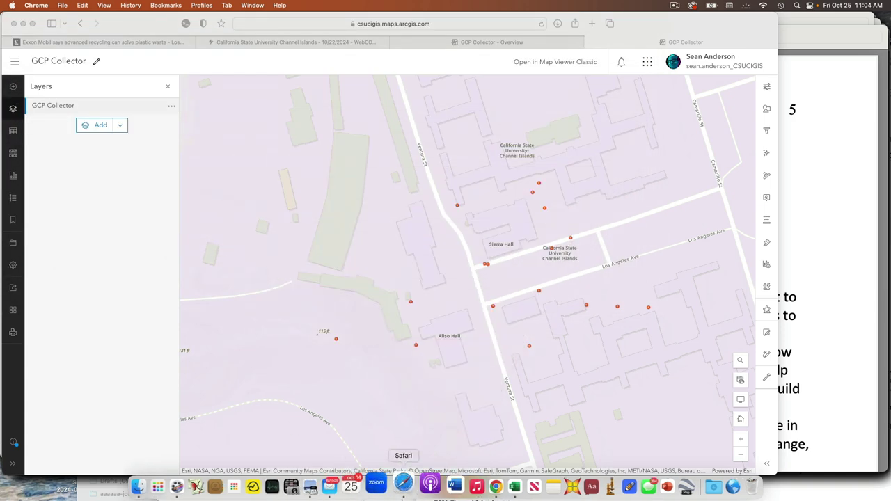
Step: Switch to the WebODM 'California State University Channel Islands' 3D model tab
{"action": "left_click", "coordinate": [403, 486]}
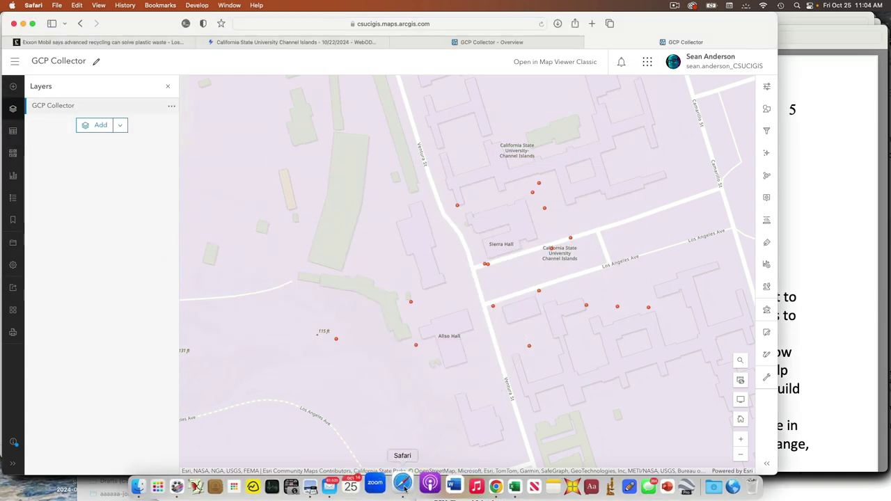
{"action": "left_click", "coordinate": [287, 44]}
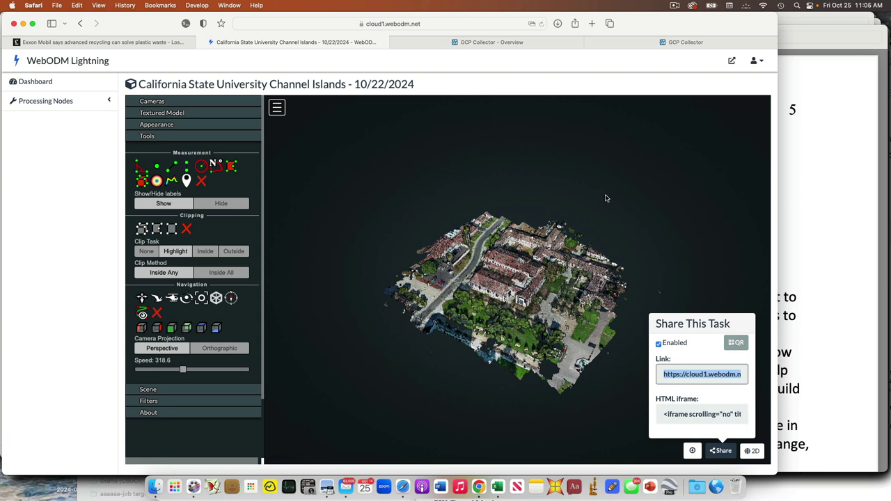
Step: Deselect the share link text and close the Share This Task popup
{"action": "left_click", "coordinate": [517, 160]}
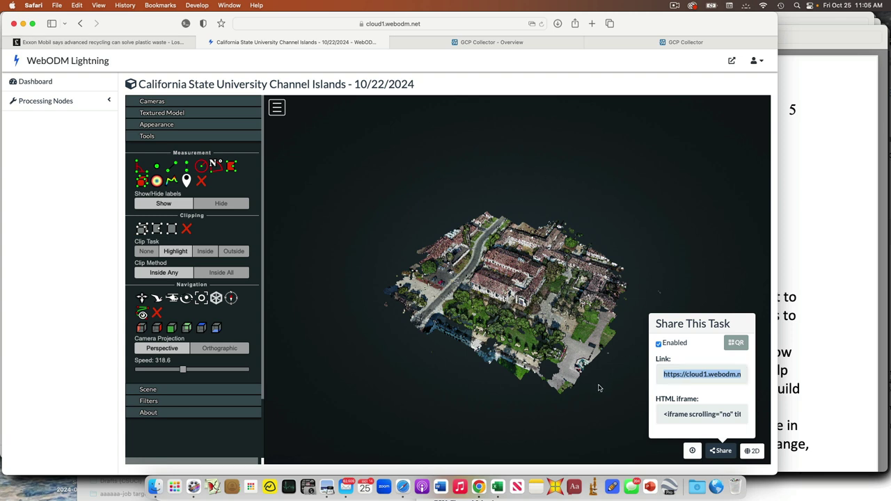
{"action": "left_click", "coordinate": [662, 433]}
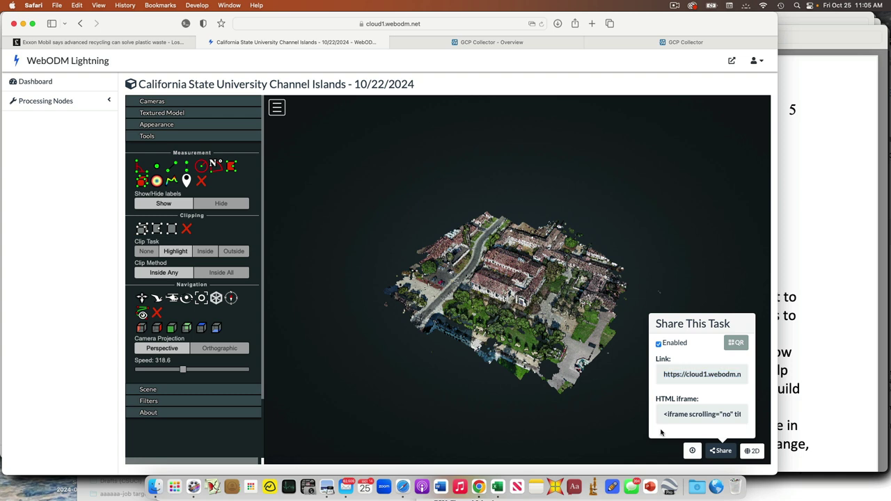
{"action": "left_click", "coordinate": [721, 450]}
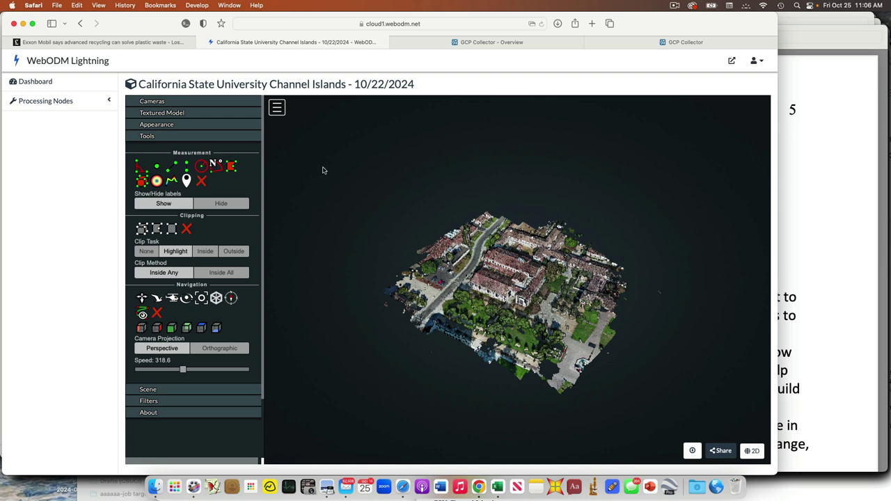
Step: Expand the Cameras section and turn on Show Cameras to display the drone photo positions
{"action": "left_click", "coordinate": [208, 106]}
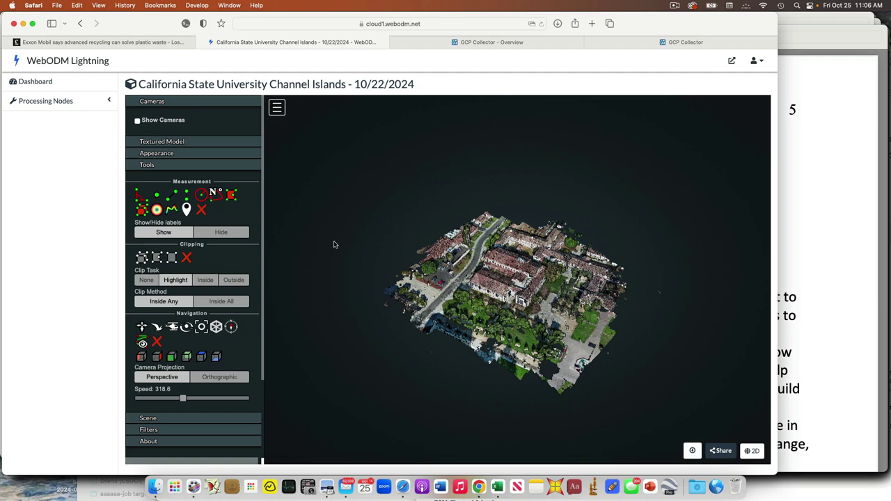
{"action": "scroll", "coordinate": [465, 243], "scroll_direction": "up", "scroll_amount": 5}
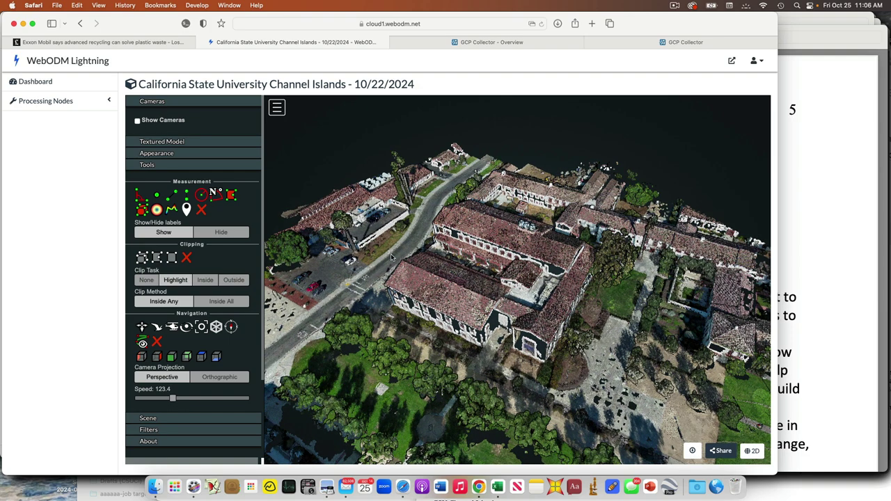
{"action": "left_click", "coordinate": [137, 120]}
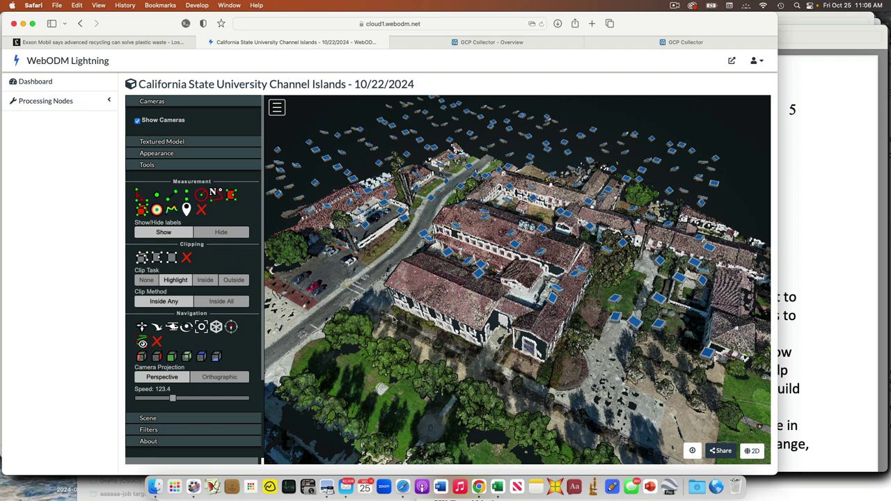
Step: Turn off Show Cameras, expand Textured Model, and zoom toward the courtyard building roofs
{"action": "left_click", "coordinate": [138, 121]}
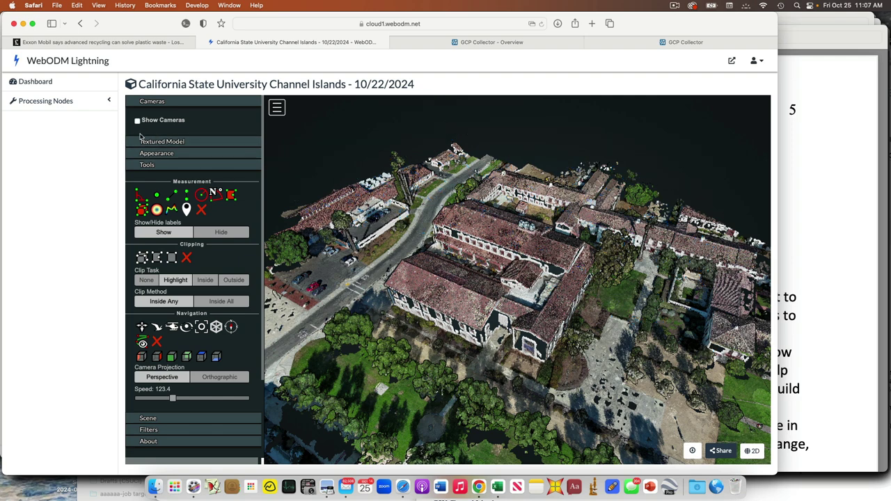
{"action": "left_click", "coordinate": [144, 142]}
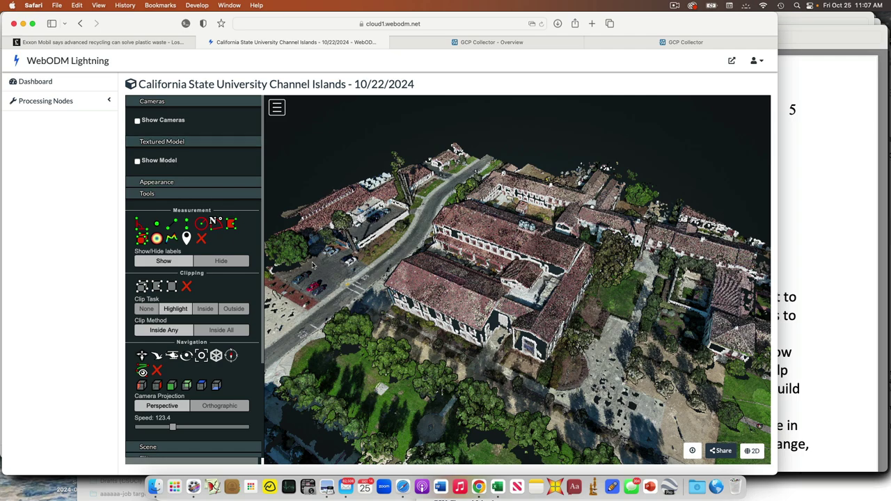
{"action": "scroll", "coordinate": [479, 298], "scroll_direction": "up", "scroll_amount": 3}
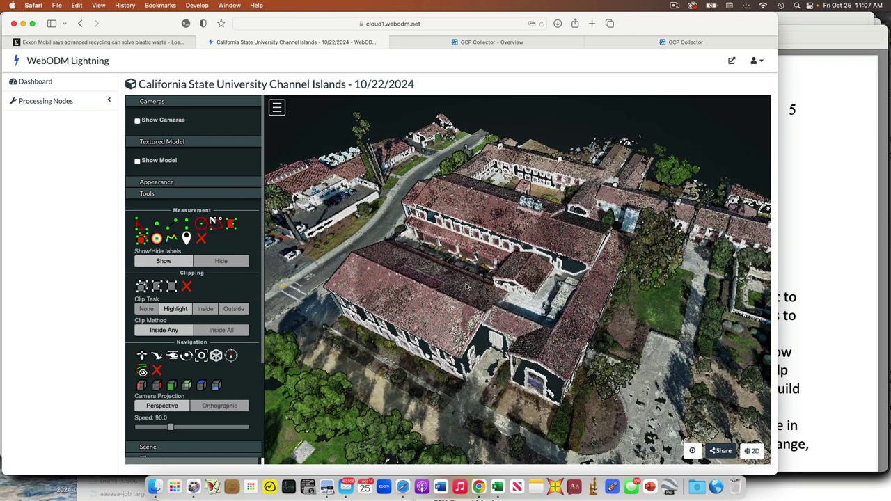
{"action": "scroll", "coordinate": [473, 272], "scroll_direction": "up", "scroll_amount": 1}
{"action": "scroll", "coordinate": [473, 272], "scroll_direction": "up", "scroll_amount": 5}
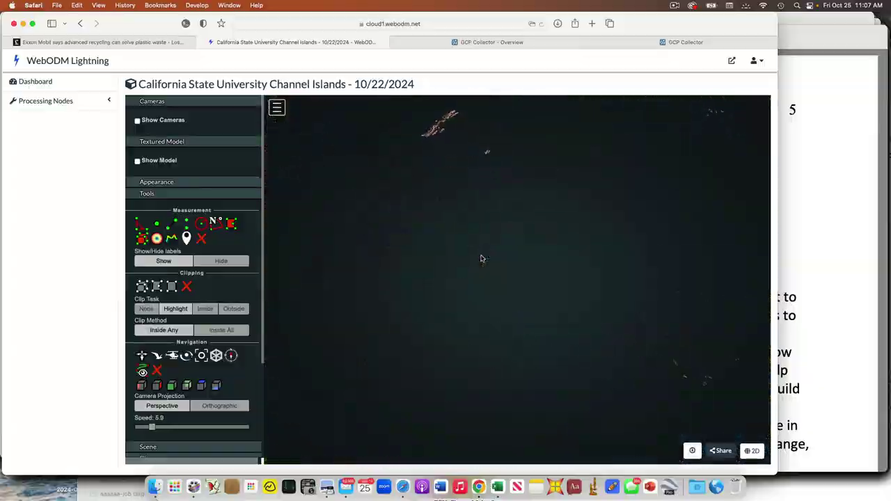
{"action": "scroll", "coordinate": [481, 257], "scroll_direction": "up", "scroll_amount": 4}
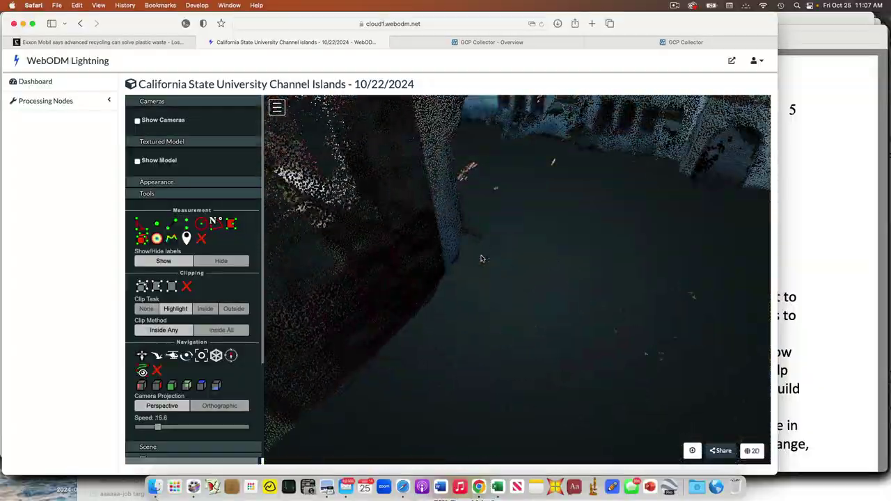
{"action": "scroll", "coordinate": [480, 258], "scroll_direction": "down", "scroll_amount": 4}
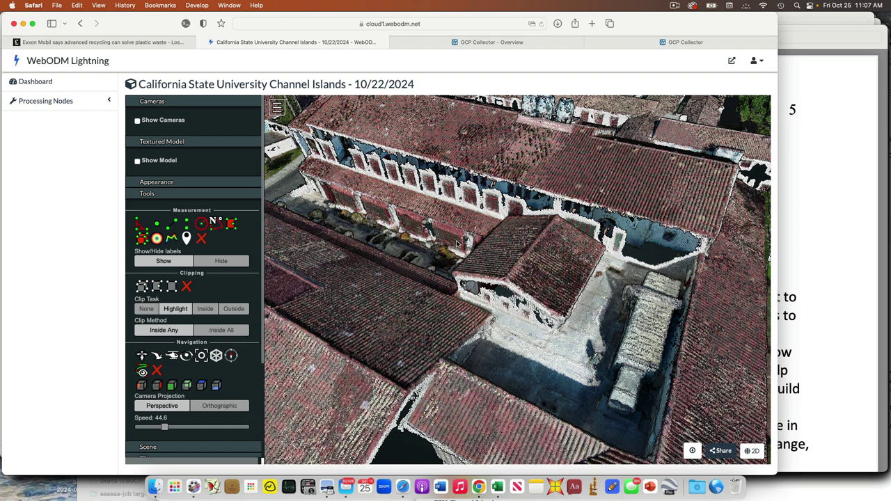
Step: Enable Show Model to load the textured mesh, then zoom and rotate above a tiled roof
{"action": "left_click", "coordinate": [138, 161]}
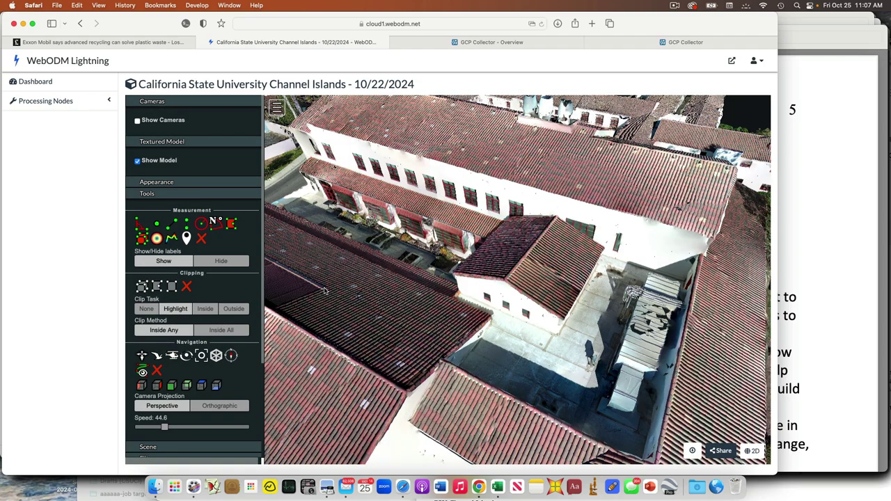
{"action": "scroll", "coordinate": [487, 216], "scroll_direction": "up", "scroll_amount": 2}
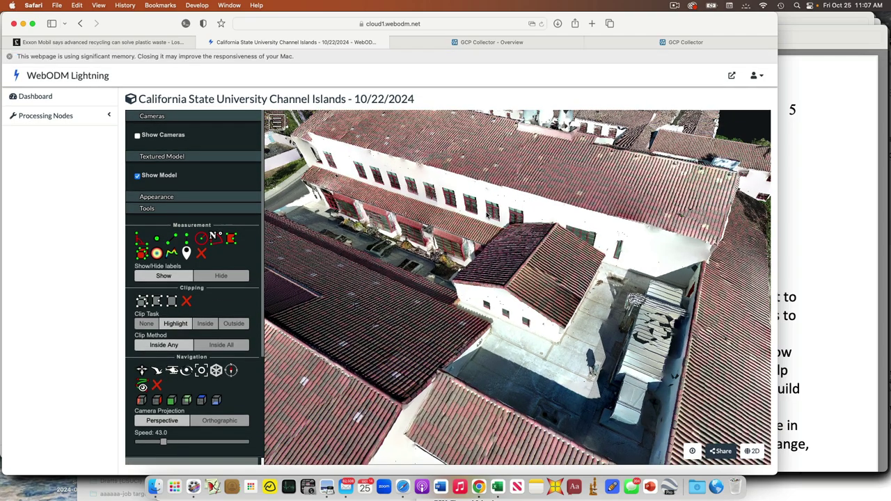
{"action": "scroll", "coordinate": [487, 216], "scroll_direction": "up", "scroll_amount": 3}
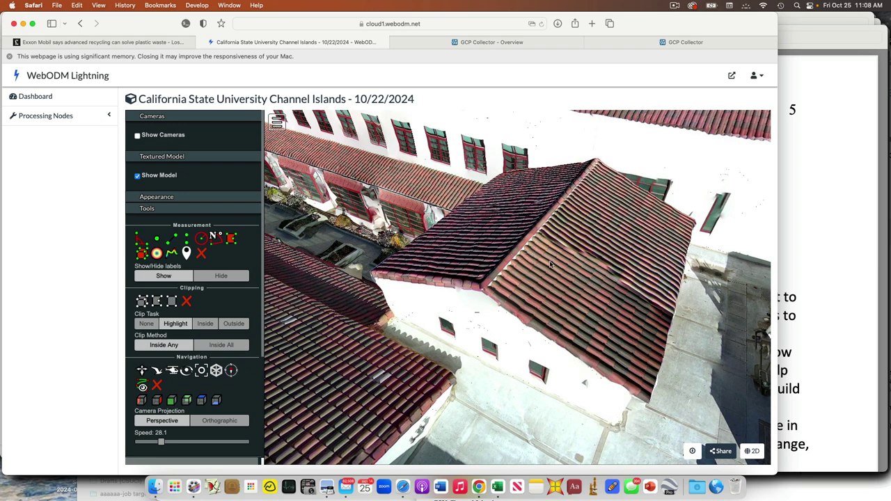
{"action": "left_click_drag", "start_coordinate": [560, 245], "coordinate": [501, 255]}
Step: Preview black, white and no background on the campus model, then return to the gradient background
{"action": "left_click", "coordinate": [170, 199]}
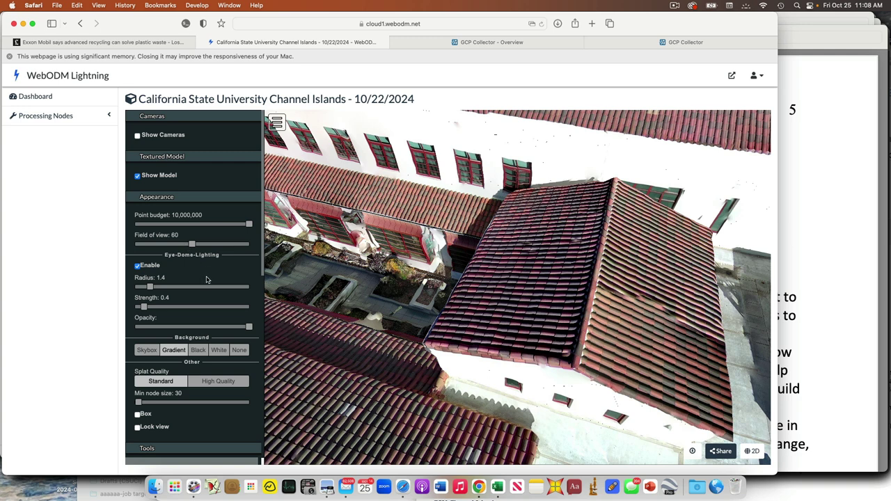
{"action": "scroll", "coordinate": [206, 280], "scroll_direction": "down", "scroll_amount": 5}
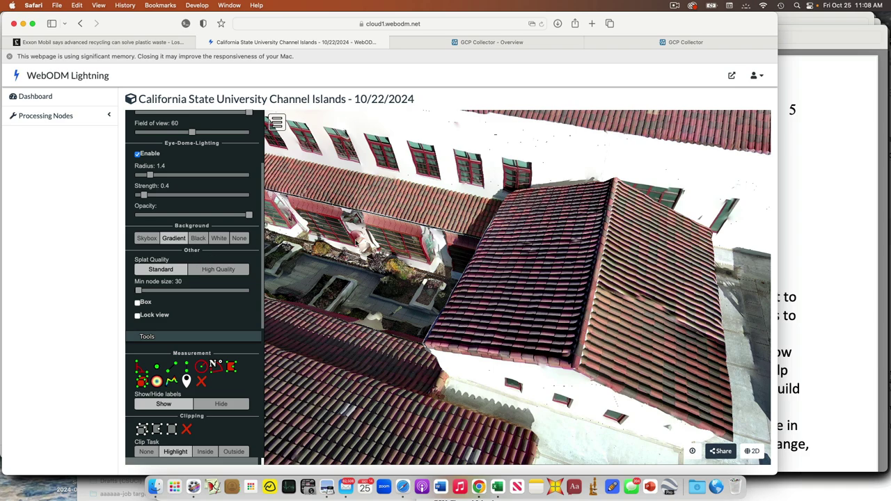
{"action": "scroll", "coordinate": [356, 242], "scroll_direction": "down", "scroll_amount": 5}
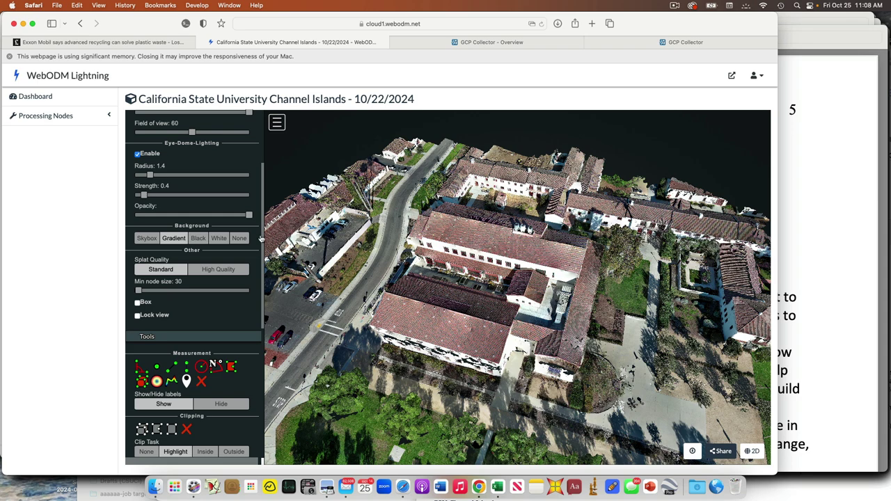
{"action": "left_click", "coordinate": [167, 242]}
{"action": "left_click", "coordinate": [198, 239]}
{"action": "left_click", "coordinate": [219, 239]}
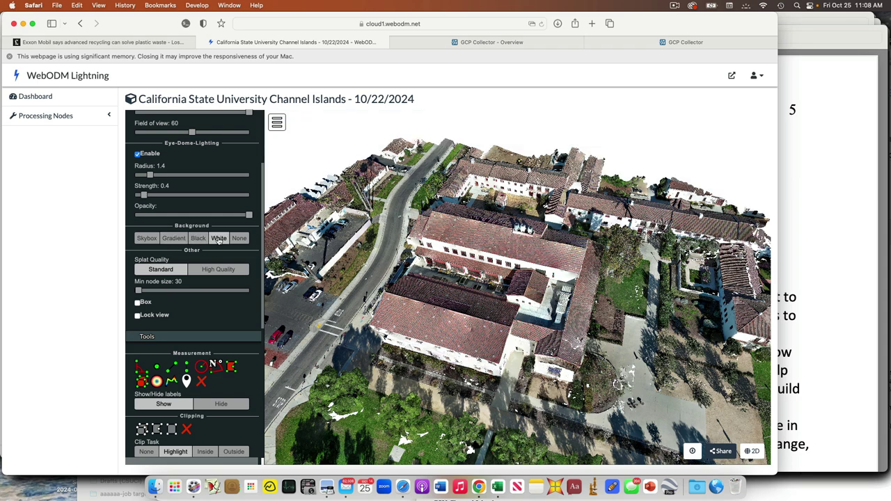
{"action": "left_click", "coordinate": [238, 239]}
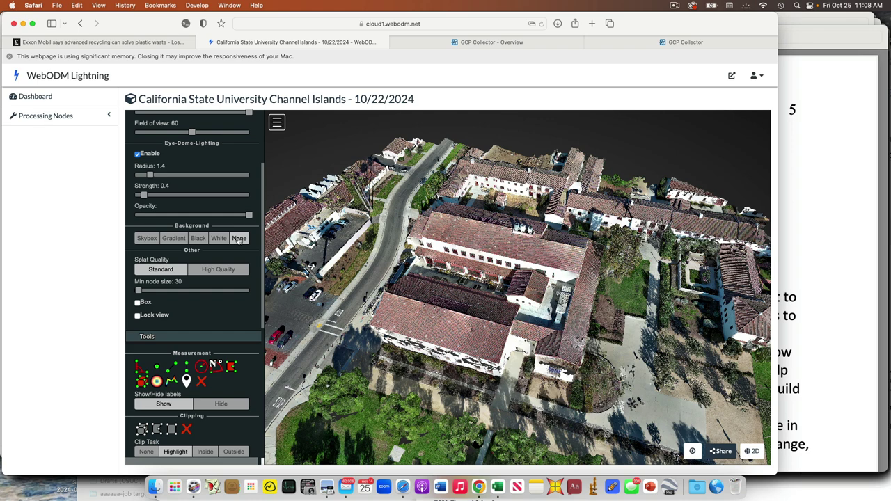
{"action": "left_click", "coordinate": [173, 239]}
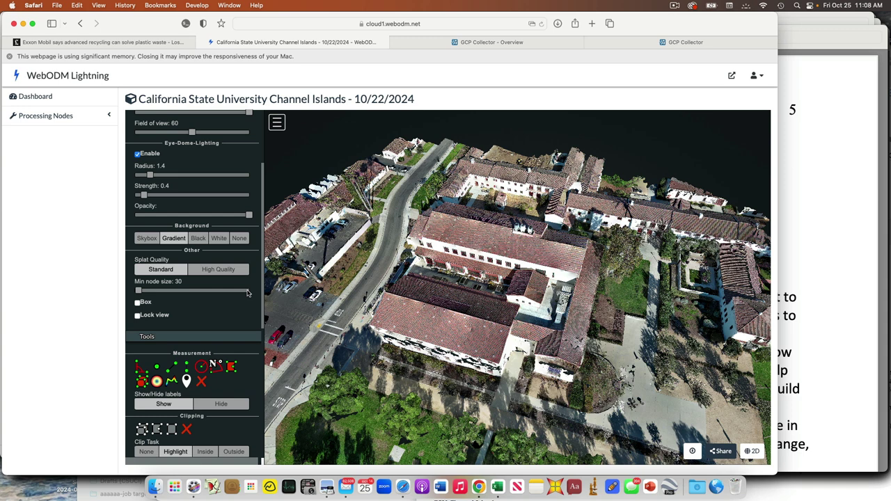
{"action": "scroll", "coordinate": [230, 285], "scroll_direction": "down", "scroll_amount": 2}
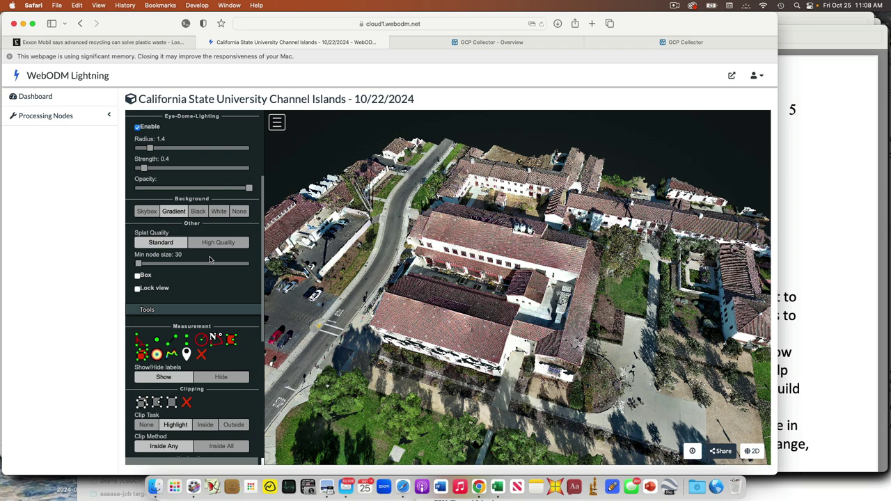
Step: Tilt the campus view to look almost straight down on the red-tile courtyard buildings
{"action": "scroll", "coordinate": [219, 308], "scroll_direction": "down", "scroll_amount": 3}
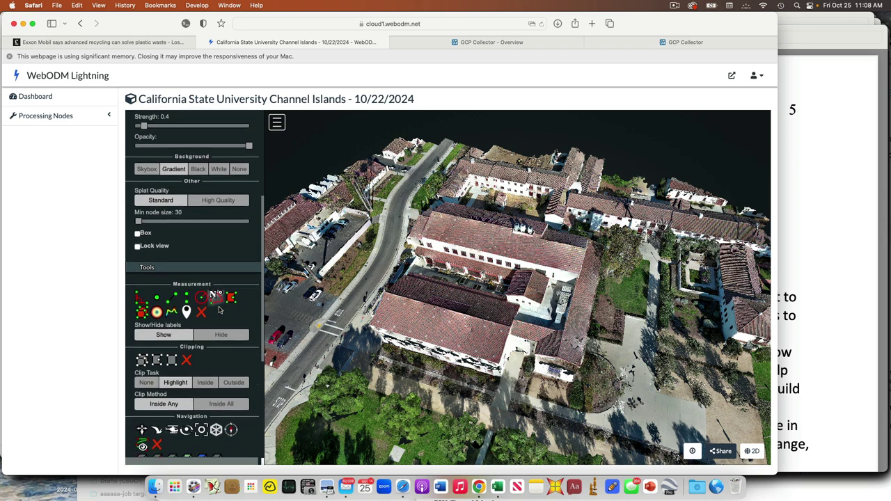
{"action": "scroll", "coordinate": [240, 304], "scroll_direction": "down", "scroll_amount": 2}
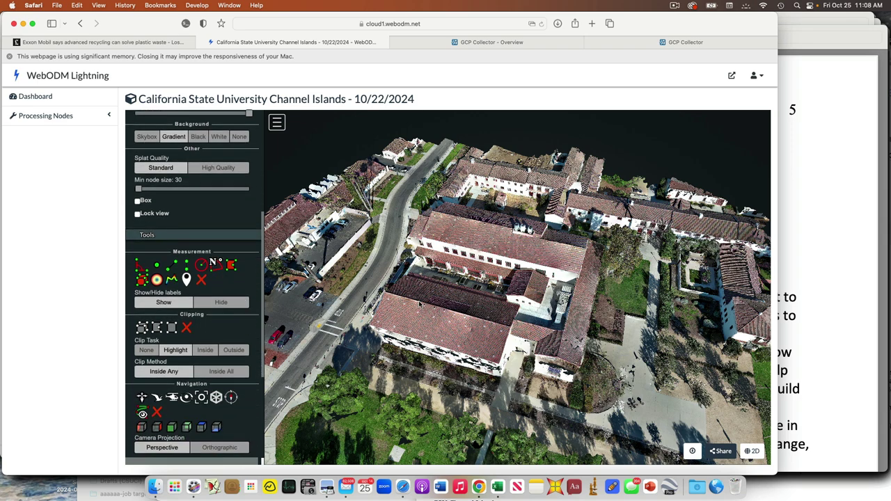
{"action": "left_click_drag", "start_coordinate": [421, 304], "coordinate": [447, 332]}
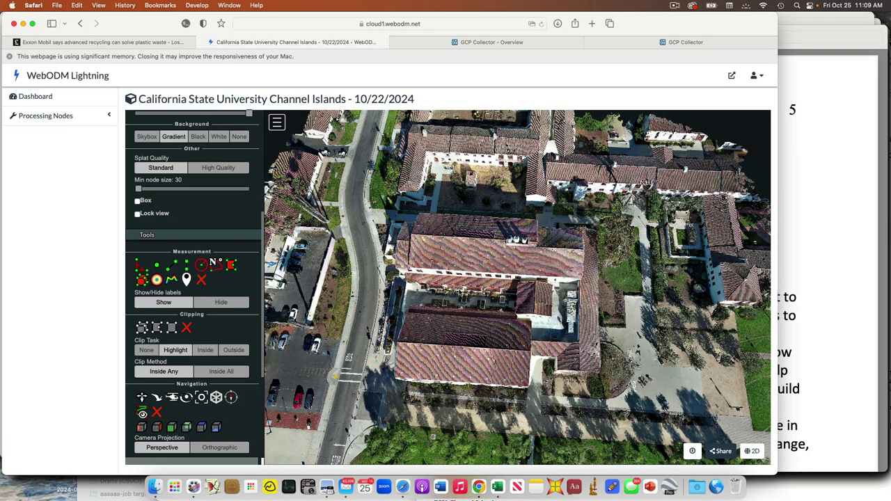
Step: Orbit the building, show drone photo MAX_0163.JPG, and tilt to view the side walls
{"action": "left_click_drag", "start_coordinate": [482, 277], "coordinate": [479, 240]}
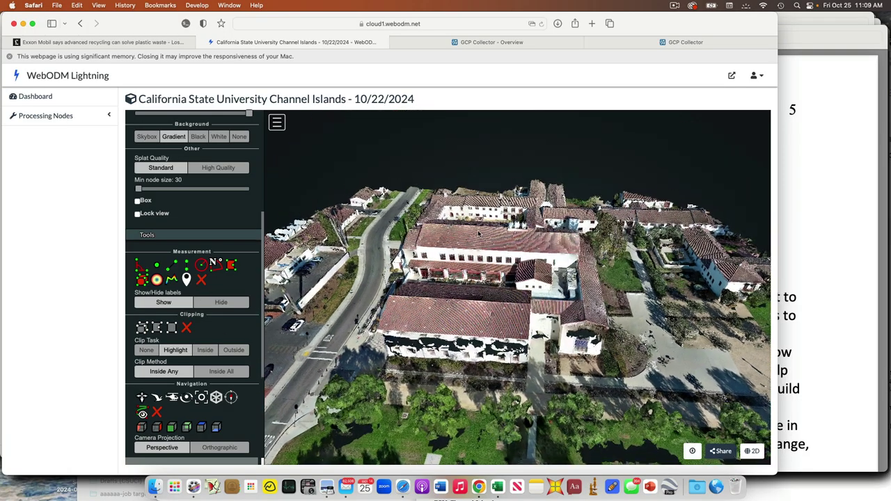
{"action": "left_click_drag", "start_coordinate": [462, 269], "coordinate": [487, 387]}
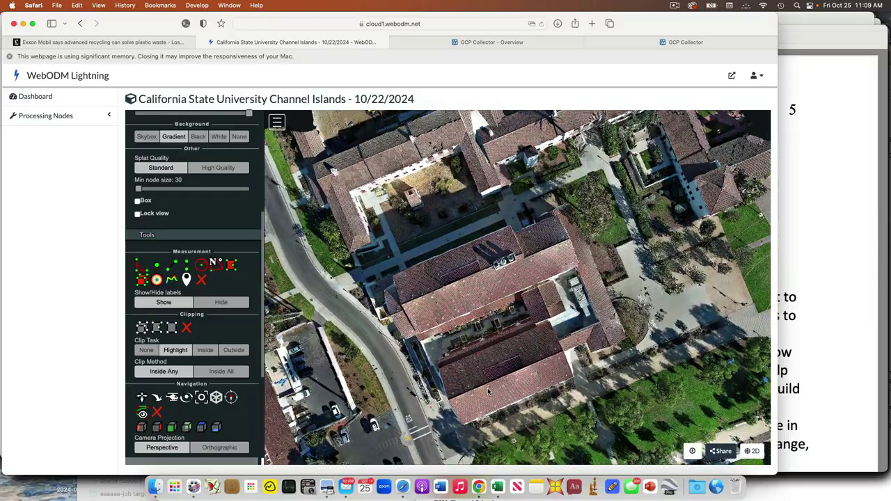
{"action": "left_click", "coordinate": [491, 359]}
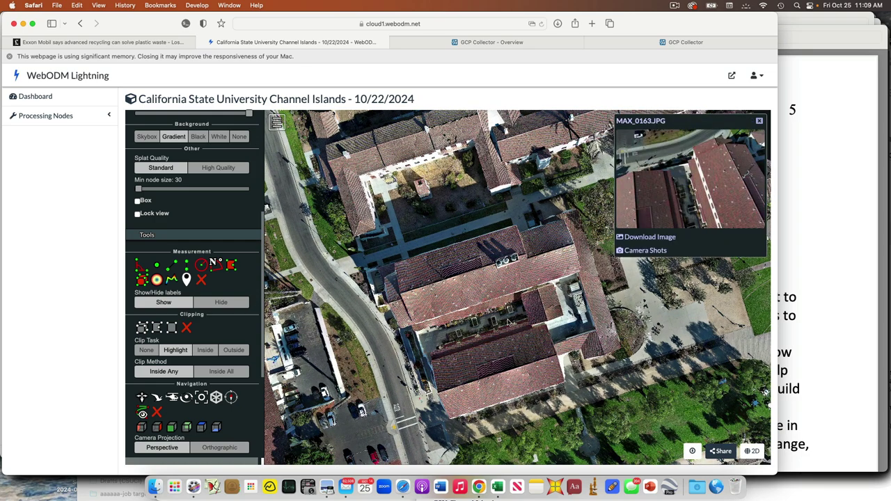
{"action": "left_click_drag", "start_coordinate": [469, 343], "coordinate": [504, 311]}
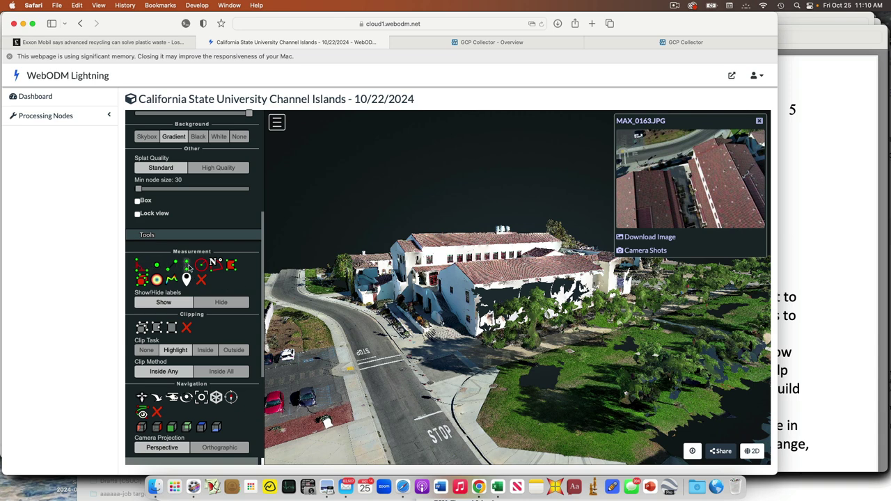
{"action": "left_click_drag", "start_coordinate": [469, 220], "coordinate": [471, 244]}
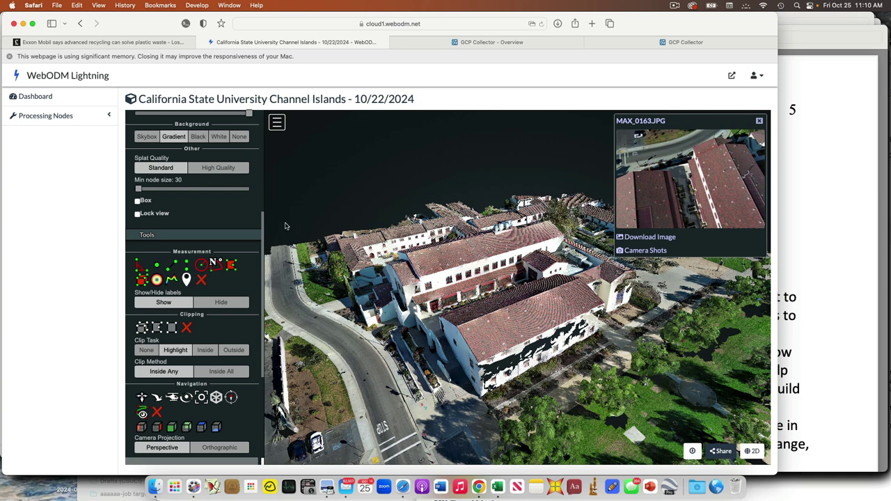
Step: Start a roof distance measurement and close the MAX_0163.JPG photo preview
{"action": "left_click", "coordinate": [171, 270]}
{"action": "left_click", "coordinate": [493, 323]}
{"action": "scroll", "coordinate": [456, 327], "scroll_direction": "up", "scroll_amount": 5}
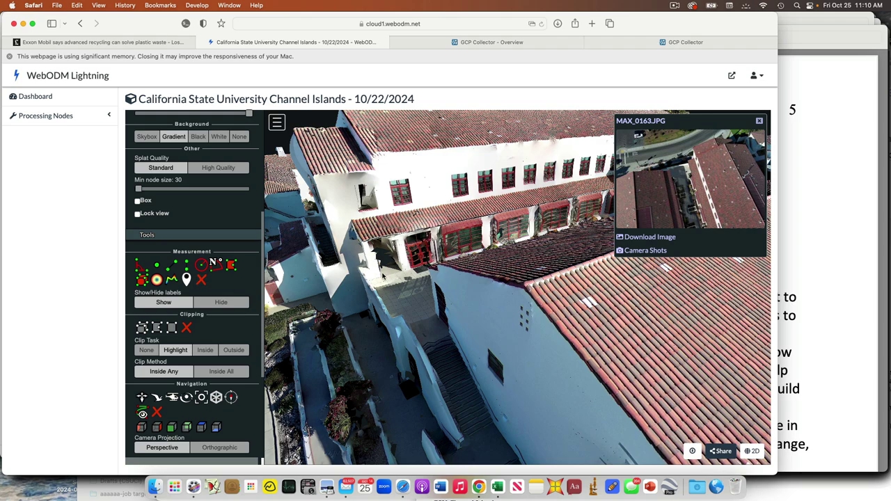
{"action": "scroll", "coordinate": [473, 289], "scroll_direction": "down", "scroll_amount": 5}
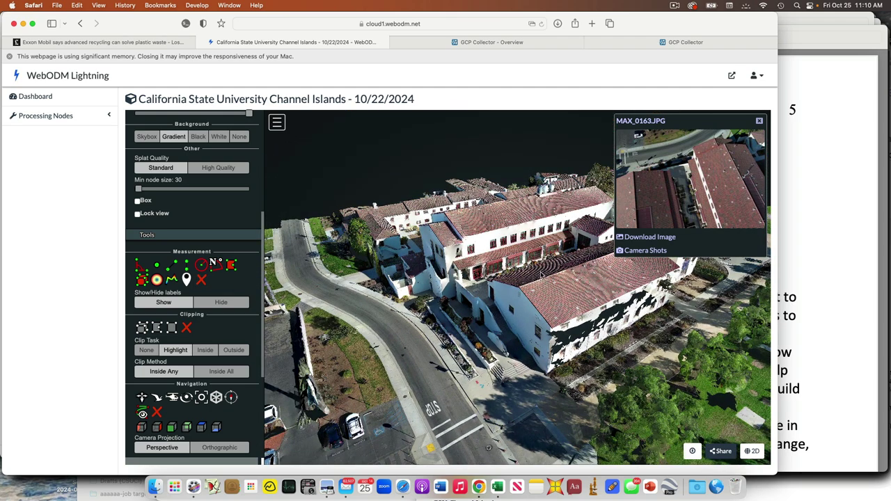
{"action": "left_click", "coordinate": [759, 121]}
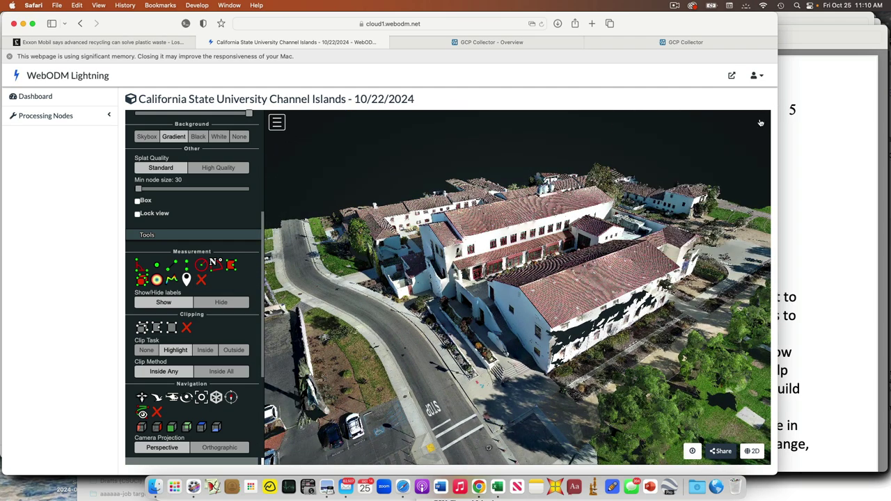
Step: Measure the roof edges as a polyline: 37.54, 10.65, 13.07, 10.98 and 21.47 m
{"action": "left_click", "coordinate": [184, 268]}
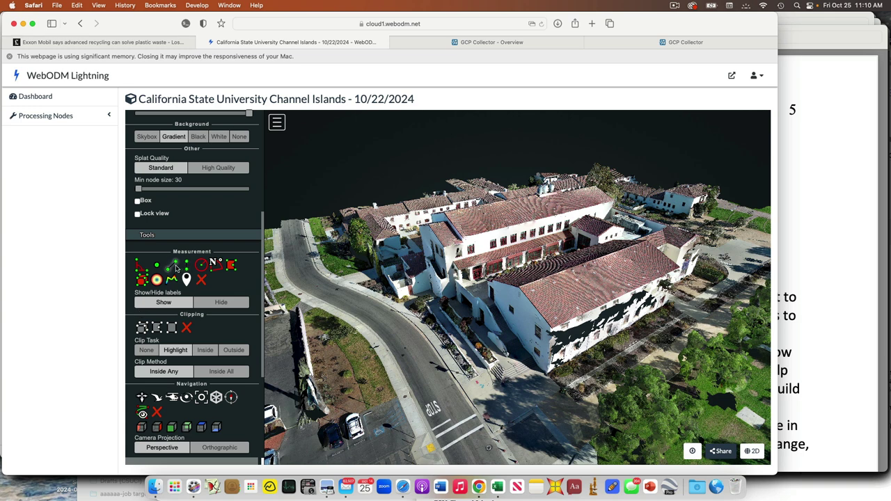
{"action": "left_click", "coordinate": [647, 240]}
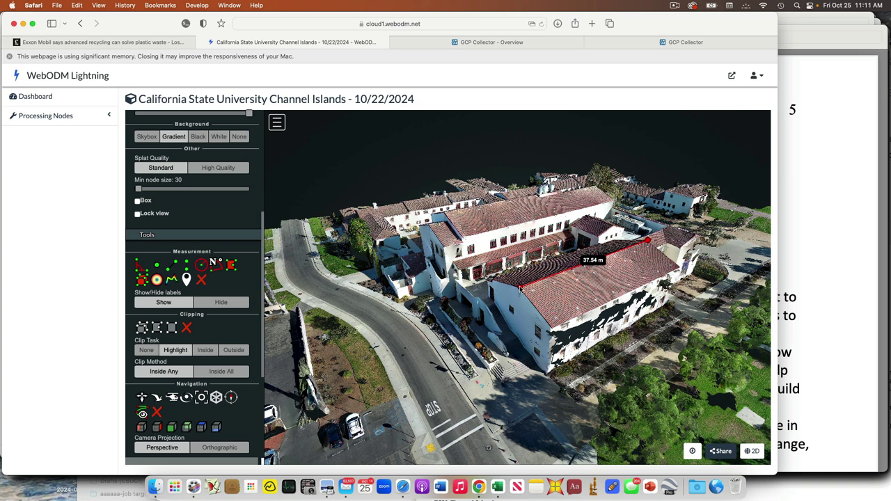
{"action": "left_click", "coordinate": [519, 288]}
{"action": "left_click", "coordinate": [515, 332]}
{"action": "left_click", "coordinate": [568, 325]}
{"action": "scroll", "coordinate": [597, 291], "scroll_direction": "up", "scroll_amount": 2}
{"action": "left_click", "coordinate": [597, 292]}
{"action": "scroll", "coordinate": [597, 292], "scroll_direction": "up", "scroll_amount": 3}
{"action": "scroll", "coordinate": [602, 306], "scroll_direction": "down", "scroll_amount": 6}
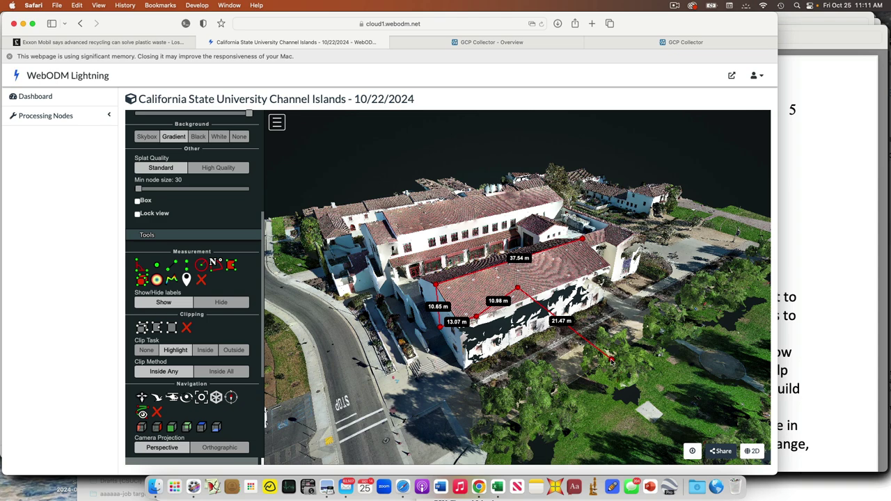
{"action": "left_click", "coordinate": [611, 360]}
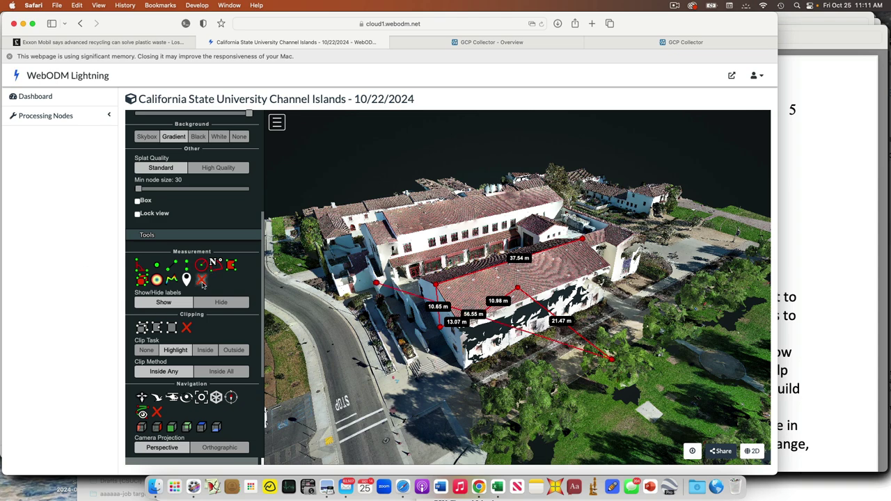
Step: Remove every roof distance measurement using the red X Measurement tool
{"action": "left_click", "coordinate": [201, 281]}
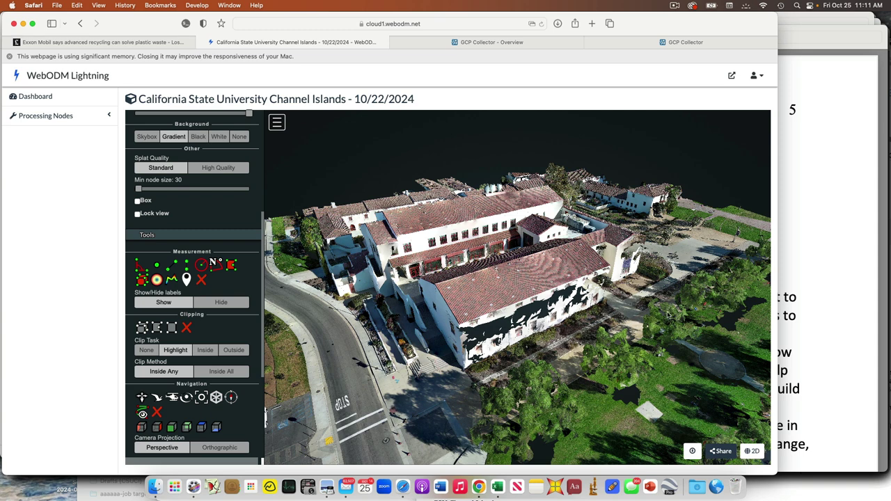
Step: Switch to the 2D orthophoto map of the 10/22/2024 campus dataset
{"action": "left_click", "coordinate": [754, 452]}
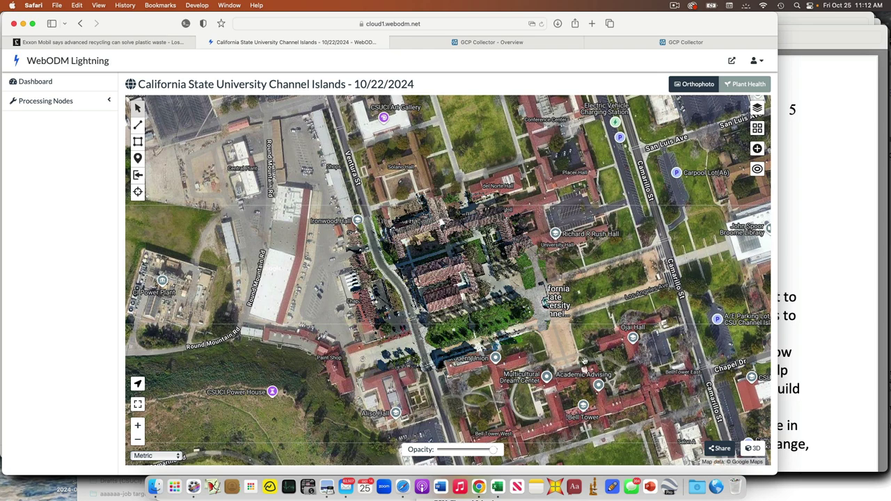
Step: Zoom in, fade the orthophoto opacity to reveal the base map, then restore full opacity
{"action": "scroll", "coordinate": [471, 306], "scroll_direction": "up", "scroll_amount": 1}
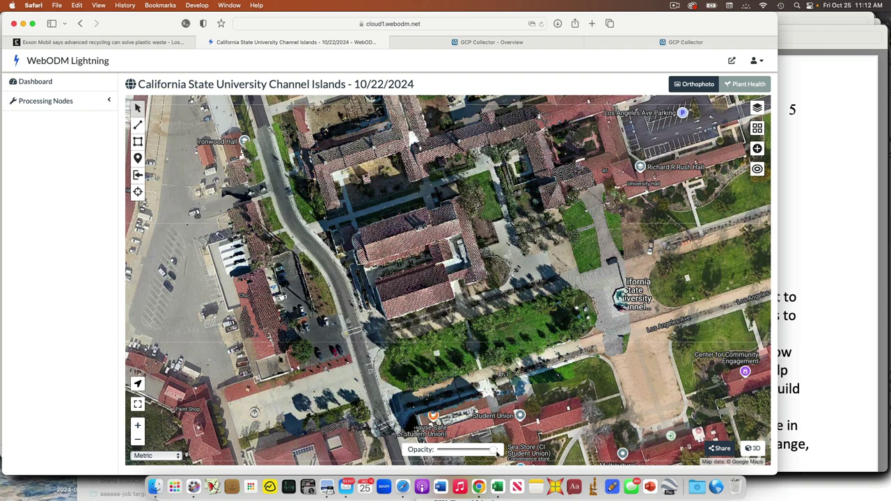
{"action": "left_click_drag", "start_coordinate": [490, 451], "coordinate": [467, 453]}
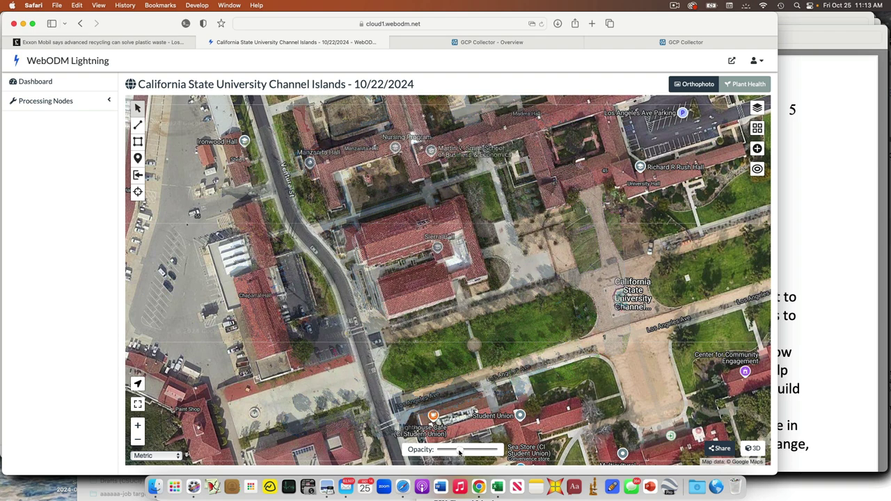
{"action": "left_click_drag", "start_coordinate": [458, 452], "coordinate": [443, 451]}
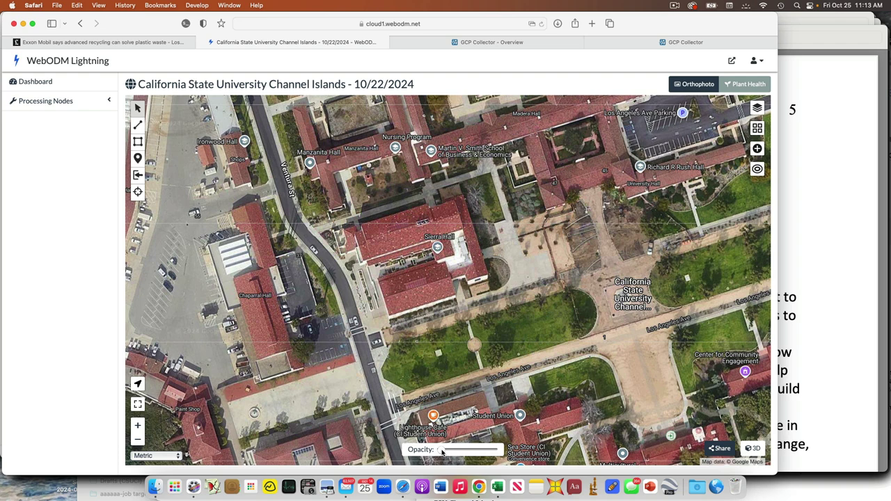
{"action": "left_click_drag", "start_coordinate": [442, 451], "coordinate": [498, 453]}
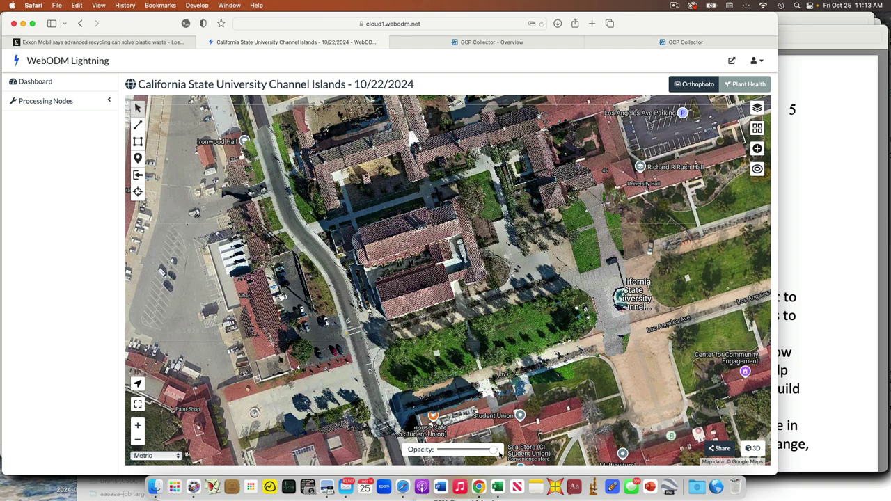